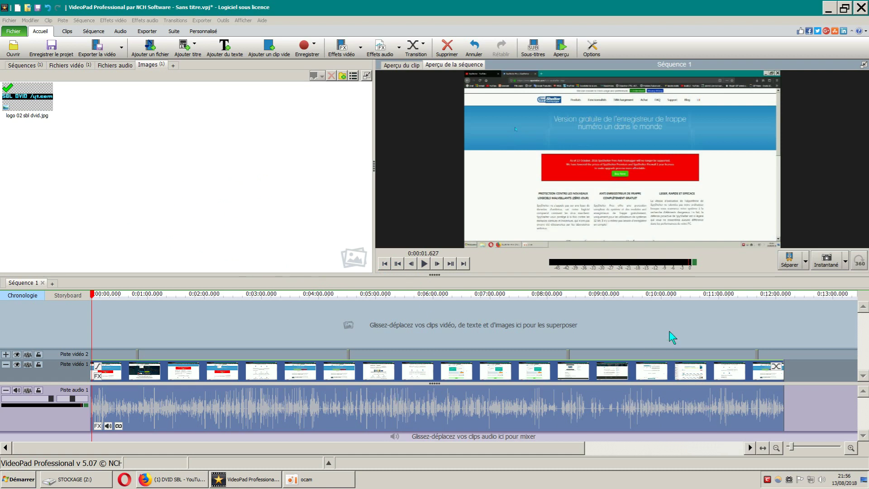
# Start exporting the sequence as a video file
pyautogui.click(777, 448)
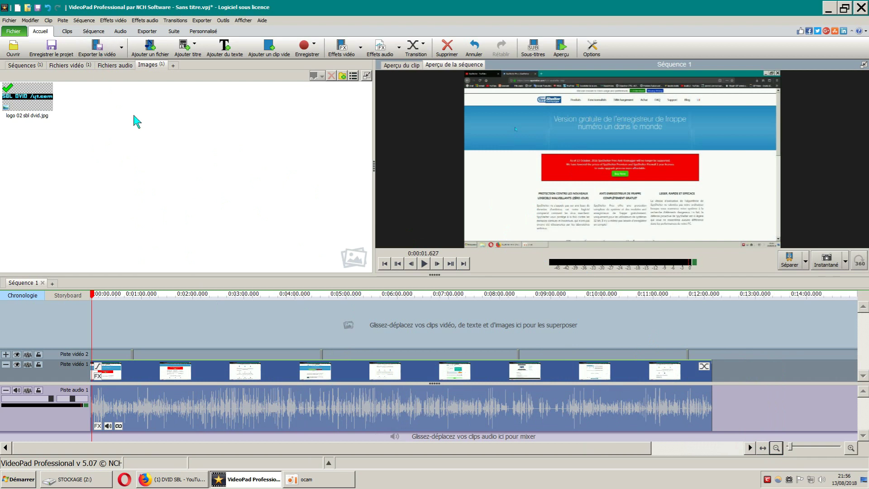
pyautogui.click(100, 53)
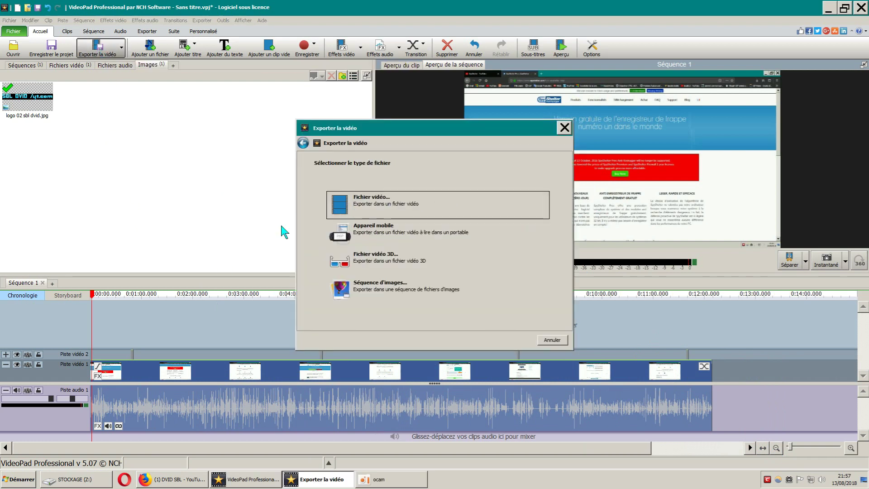
pyautogui.click(365, 209)
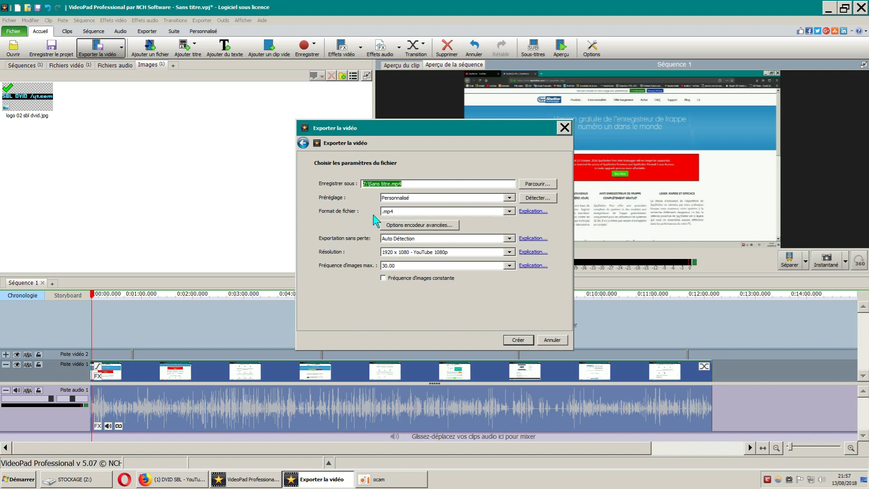
# Examine the available file formats for the video export, keeping .mp4 selected
pyautogui.click(509, 213)
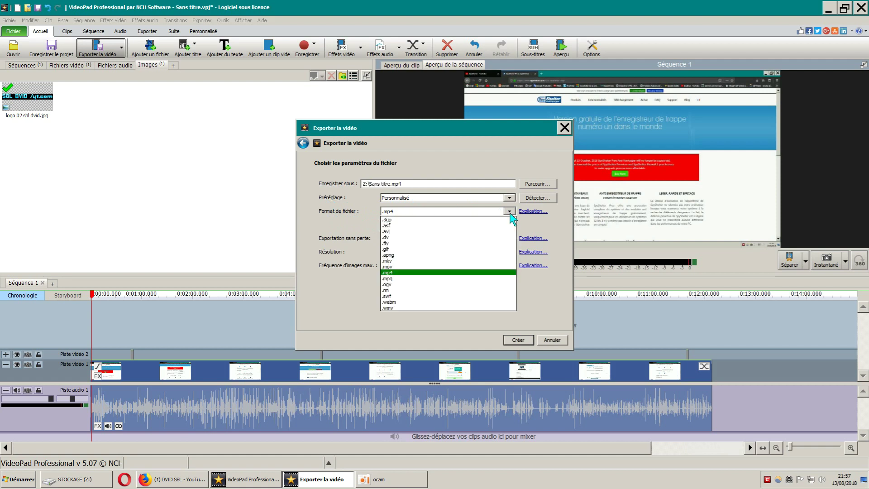
pyautogui.click(510, 212)
pyautogui.click(510, 213)
pyautogui.click(510, 213)
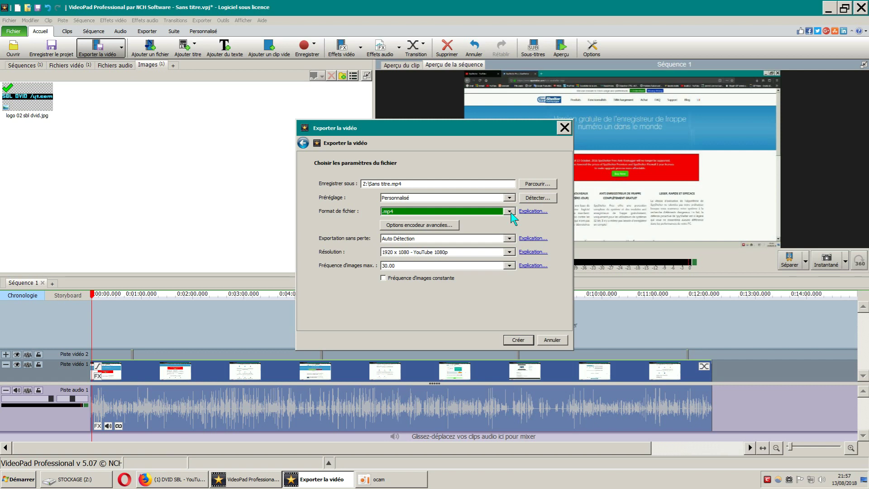
pyautogui.click(510, 212)
pyautogui.click(512, 213)
pyautogui.click(509, 212)
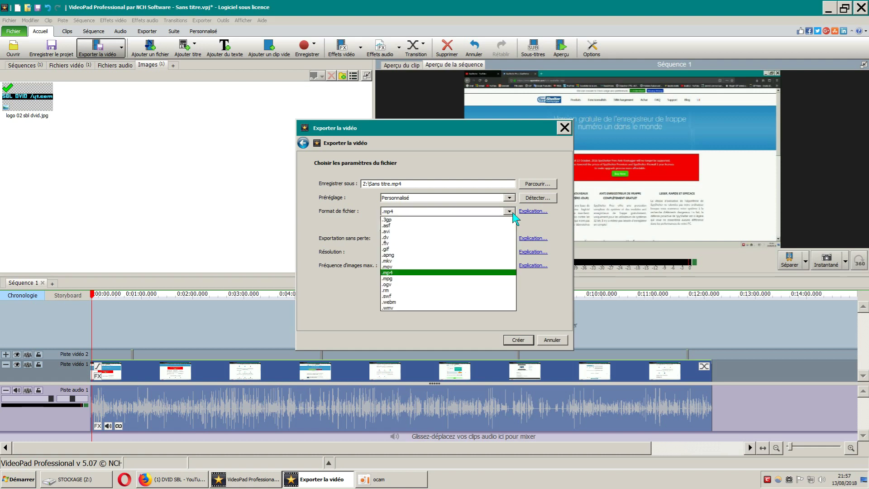
pyautogui.click(513, 212)
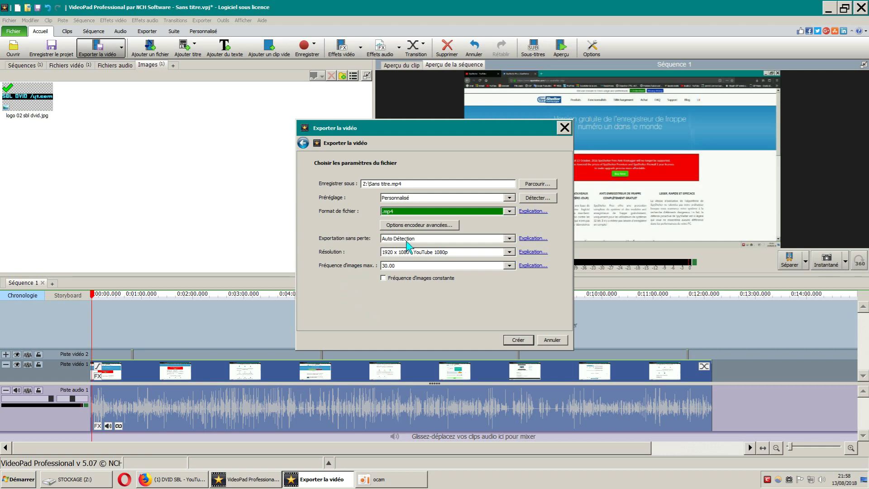
pyautogui.click(510, 212)
pyautogui.click(509, 212)
# Open the advanced MP4 encoder options beside the export settings and restore their default values
pyautogui.click(422, 228)
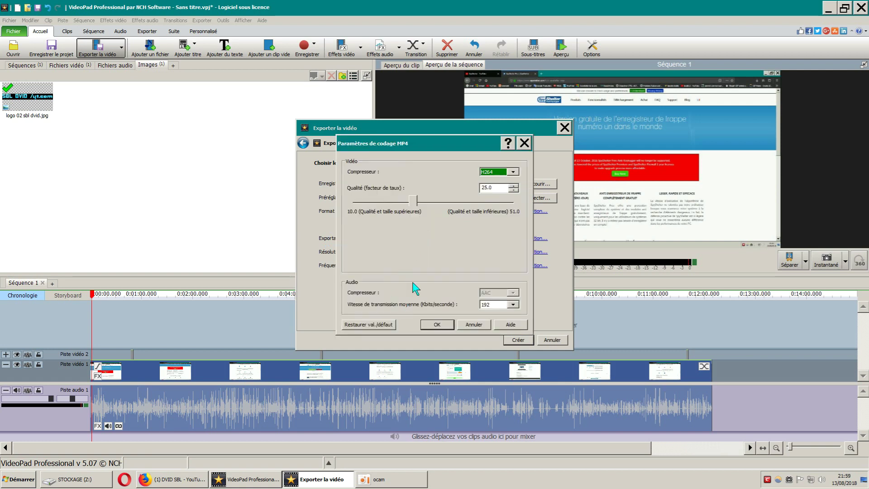
pyautogui.moveTo(445, 149); pyautogui.dragTo(619, 110)
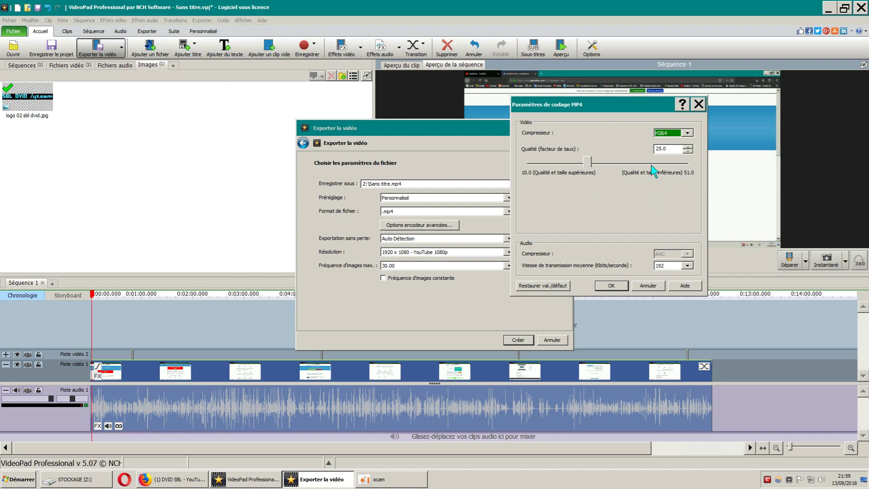
pyautogui.doubleClick(662, 149)
pyautogui.click(553, 286)
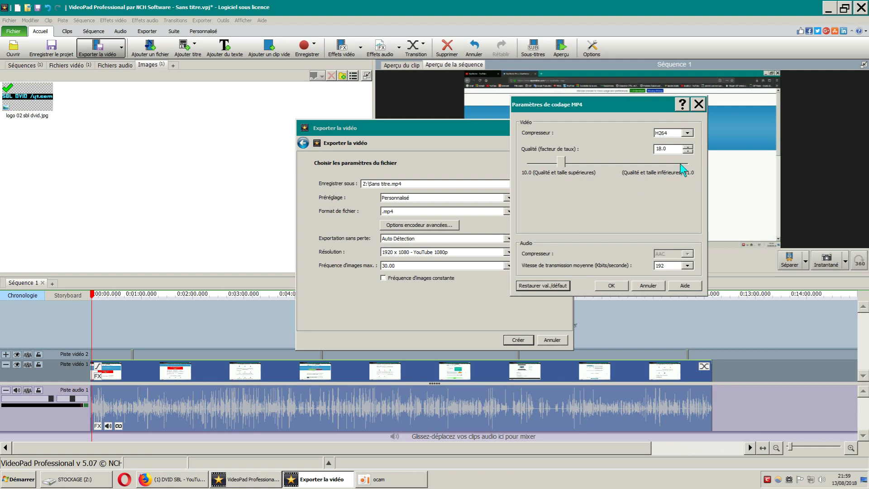
# Try a quality factor of 10.0 for the H264 video and restore the default encoding values
pyautogui.moveTo(561, 167); pyautogui.dragTo(511, 163)
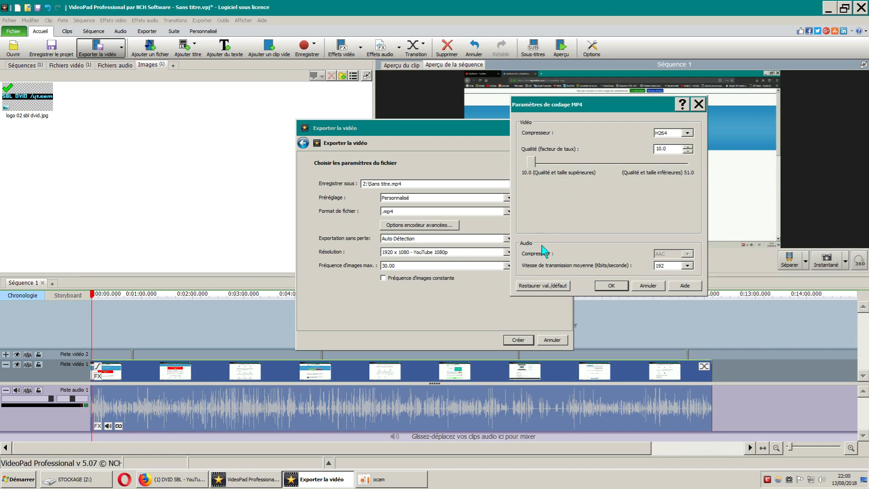
pyautogui.click(550, 286)
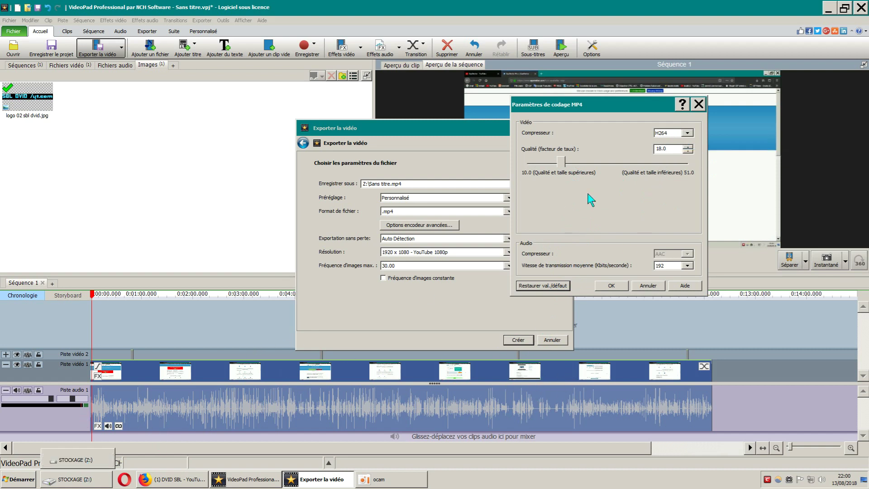
# Switch to the STOCKAGE (Z:) folder in the file explorer and compare the file details of Sans titre1.mp4 and Sans titre8.mp4
pyautogui.click(98, 479)
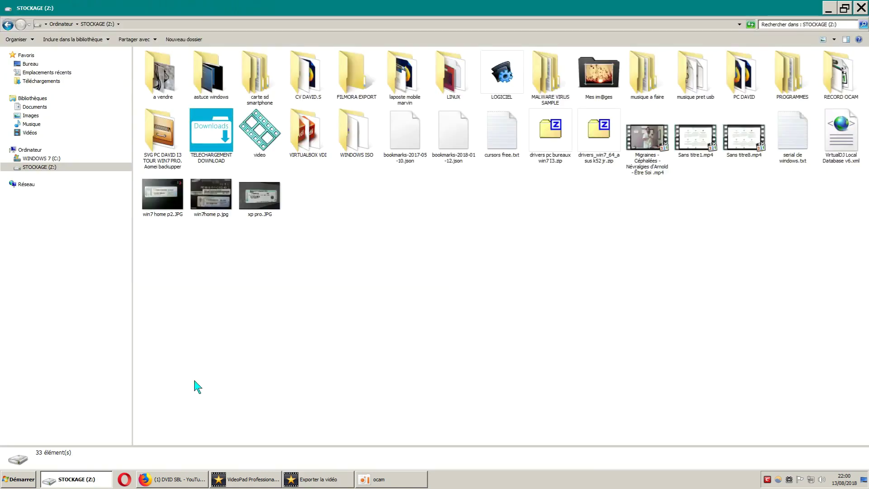
pyautogui.moveTo(701, 148)
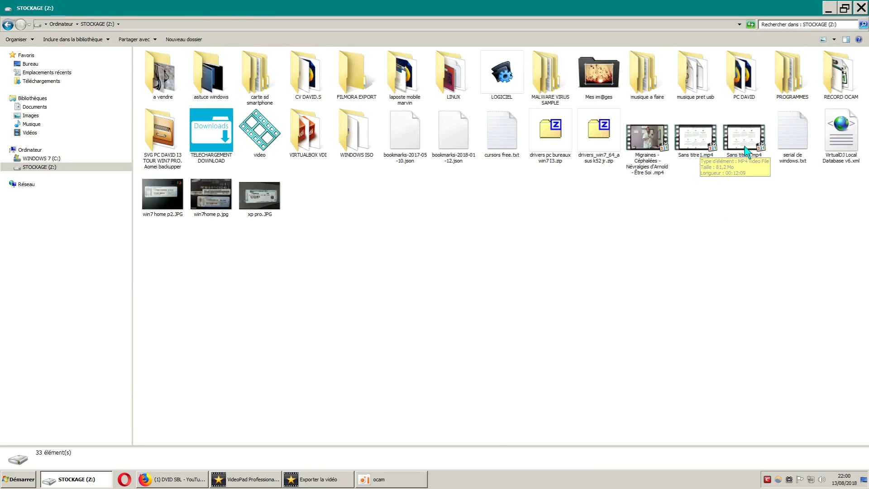
pyautogui.moveTo(746, 148)
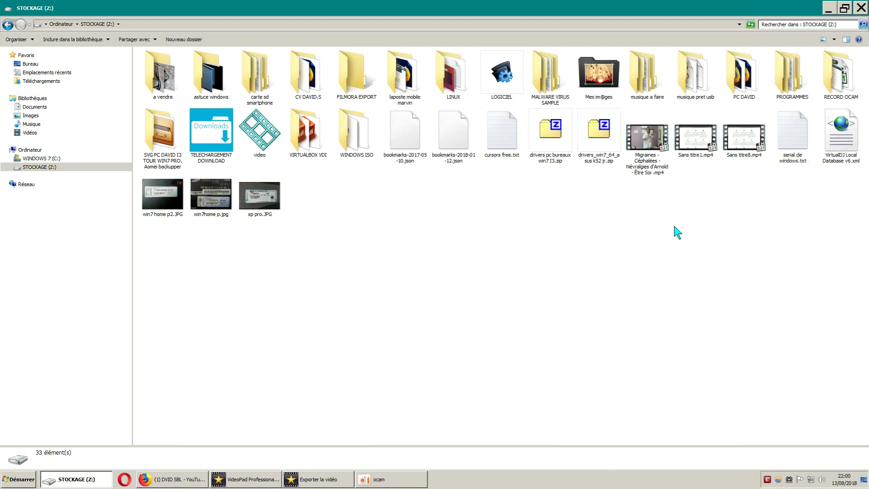
# Play Sans titre1.mp4 in the media player, check its picture quality at several points, and close it
pyautogui.doubleClick(691, 149)
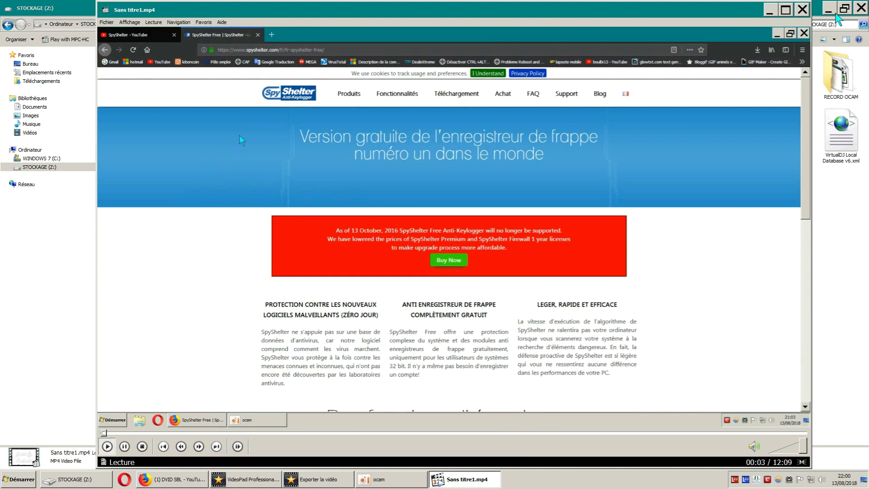
pyautogui.click(829, 9)
pyautogui.click(827, 5)
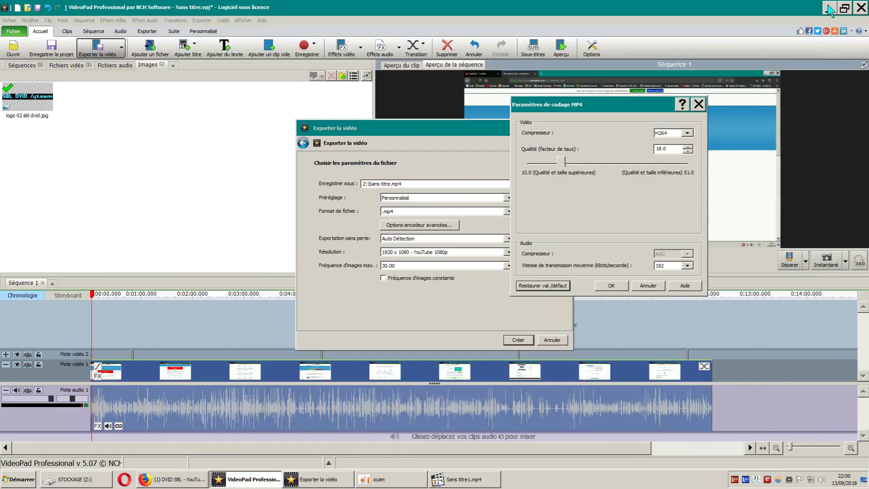
pyautogui.click(448, 478)
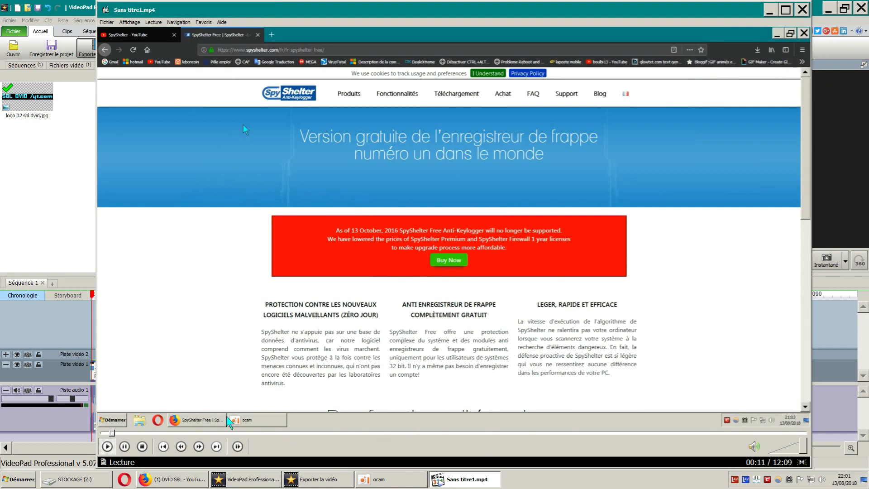
pyautogui.moveTo(184, 433); pyautogui.dragTo(259, 433)
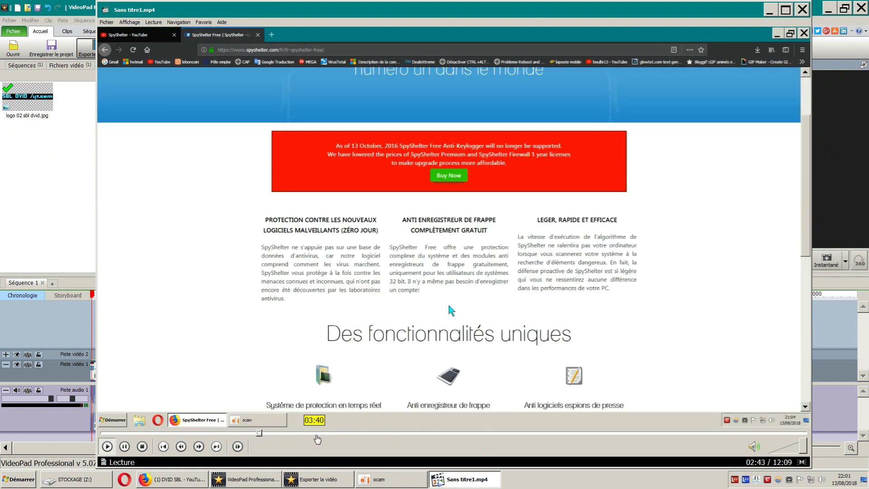
pyautogui.click(343, 433)
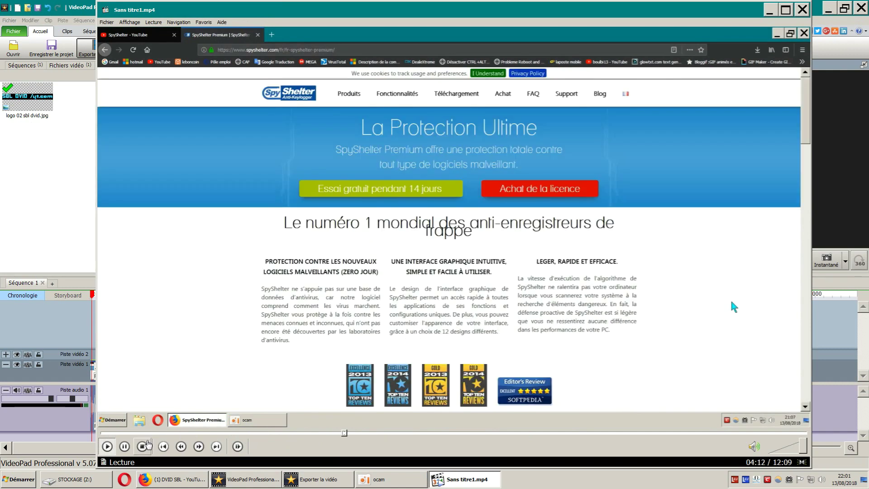
pyautogui.click(147, 444)
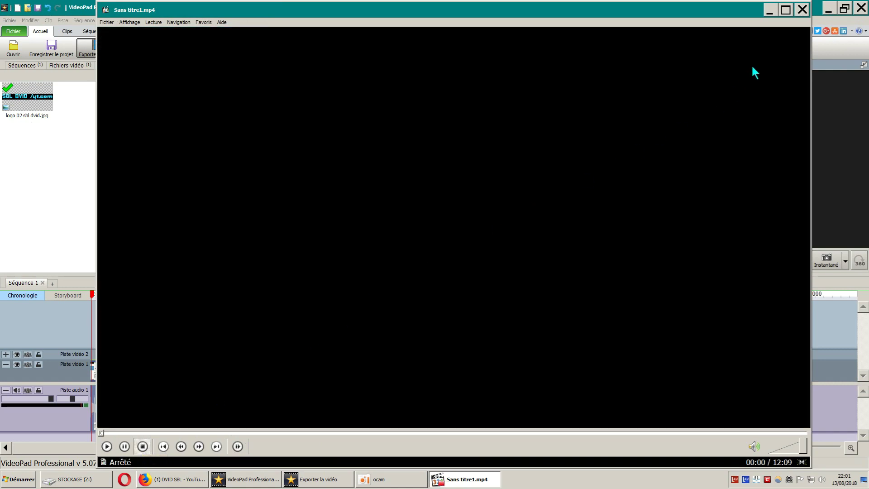
pyautogui.click(802, 10)
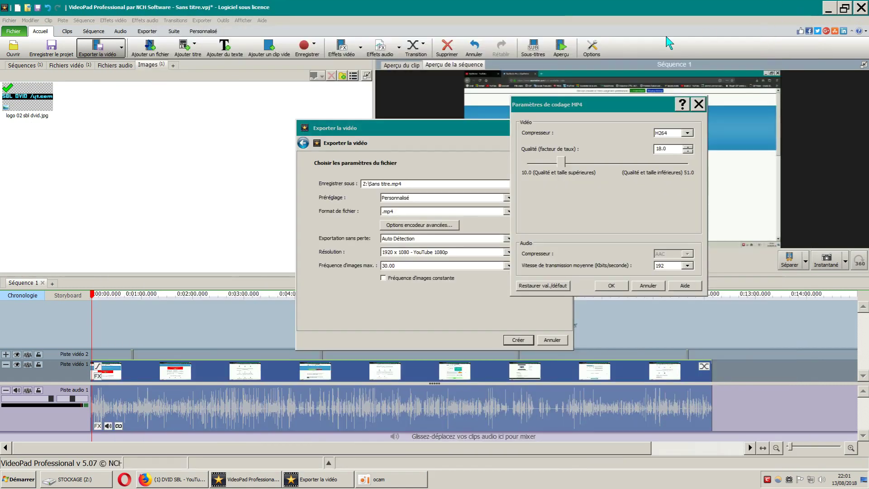
# Play Sans titre8.mp4 from the STOCKAGE (Z:) folder, check its picture quality at several points, and close it
pyautogui.click(98, 482)
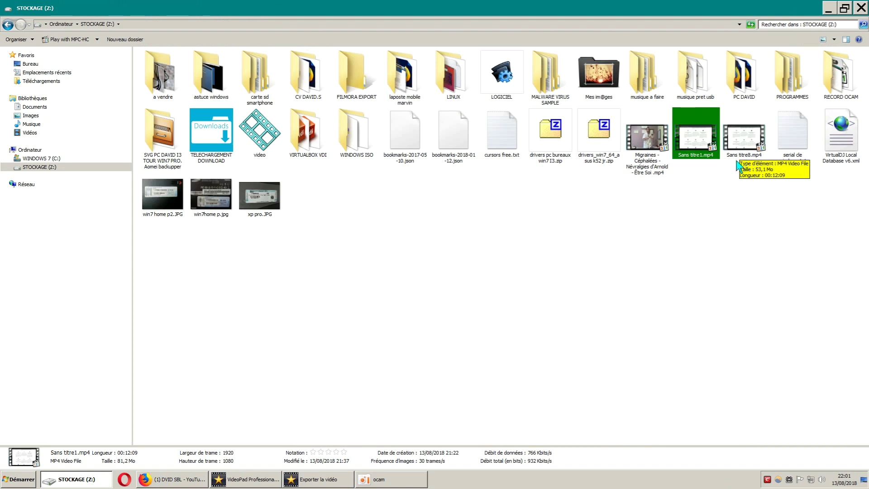
pyautogui.doubleClick(738, 146)
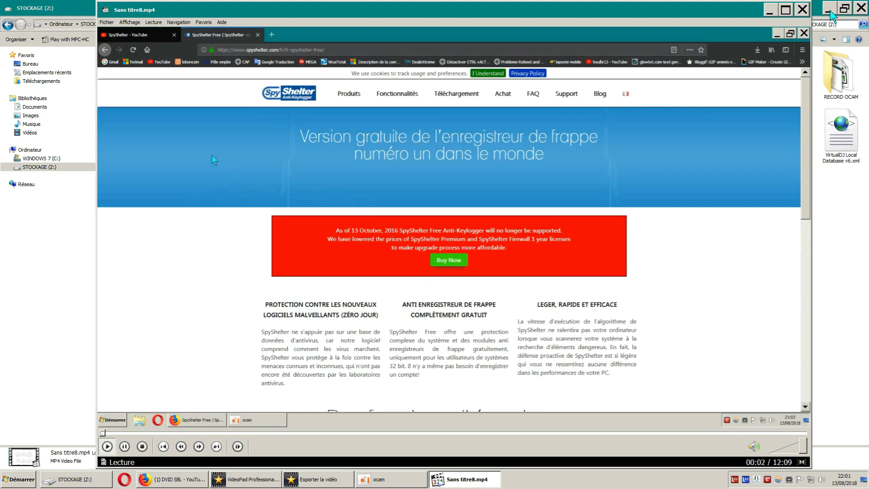
pyautogui.click(828, 9)
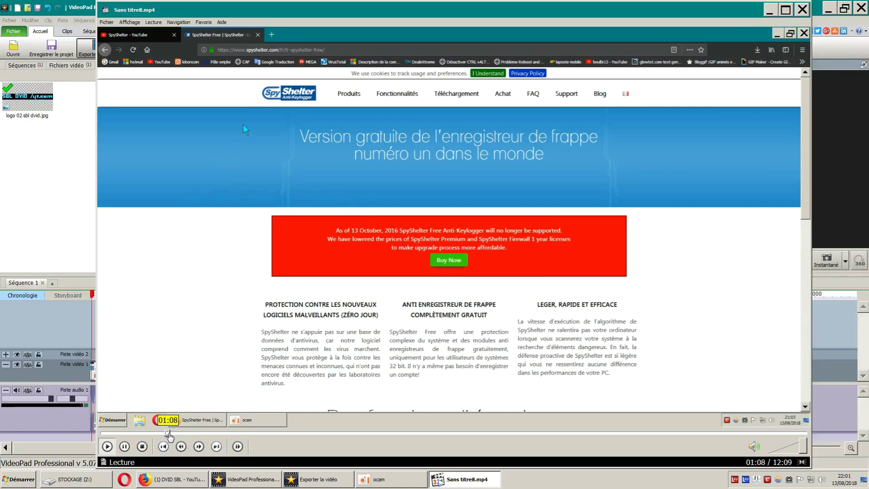
pyautogui.click(242, 433)
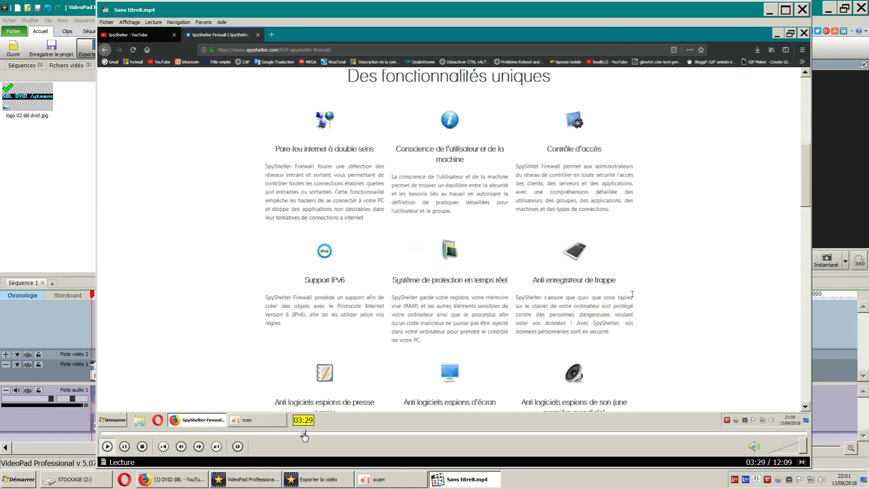
pyautogui.click(303, 433)
pyautogui.click(368, 433)
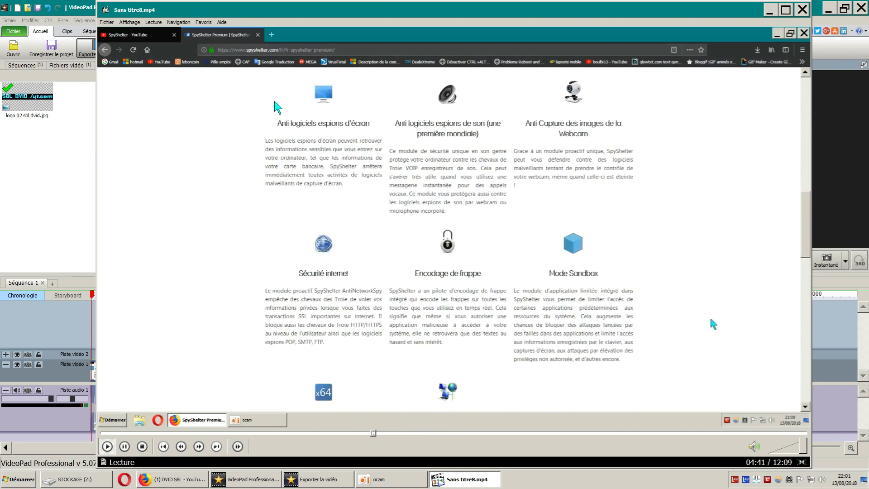
pyautogui.moveTo(409, 433); pyautogui.dragTo(469, 434)
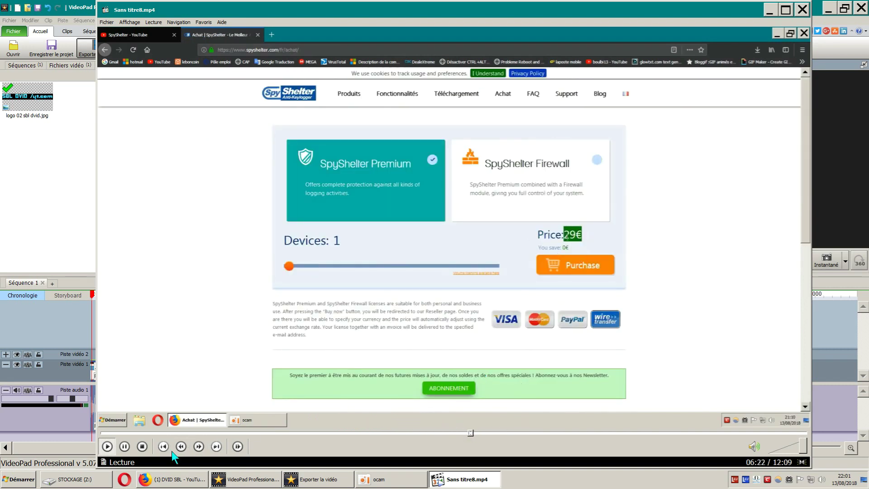
pyautogui.click(142, 446)
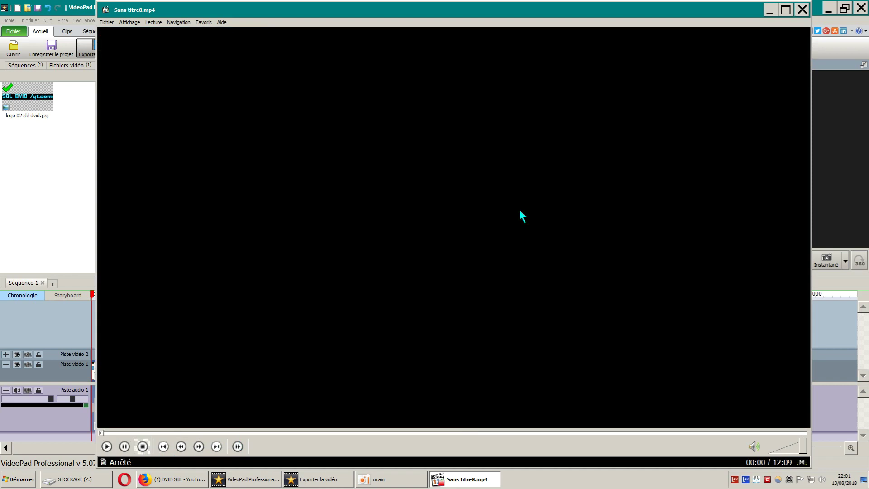
pyautogui.click(802, 9)
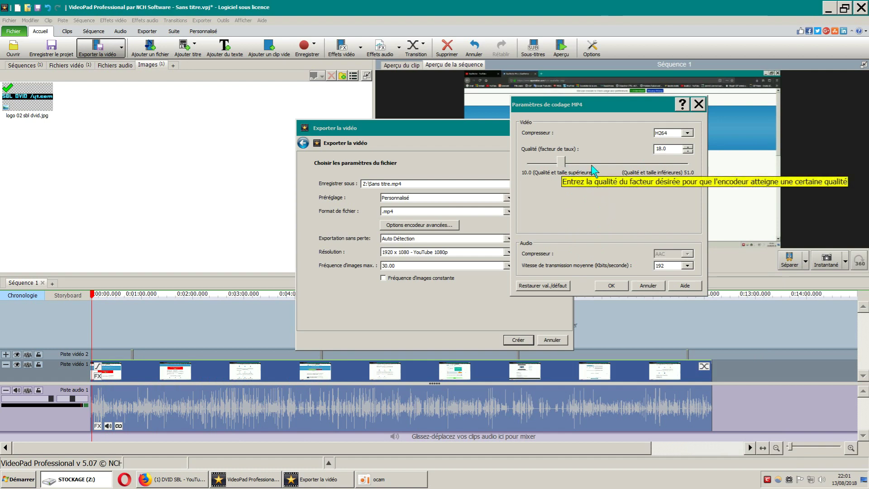
# Set the video quality factor to 25.0 in the MP4 encoding settings
pyautogui.moveTo(565, 168); pyautogui.dragTo(582, 164)
pyautogui.doubleClick(677, 149)
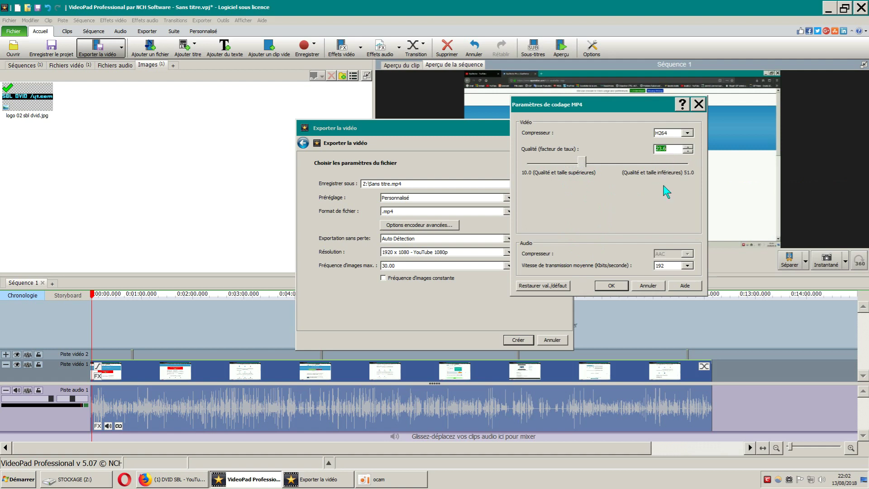
pyautogui.click(688, 146)
pyautogui.click(688, 147)
# Examine the available video compressors for the MP4 export, keeping H264 selected
pyautogui.click(688, 133)
pyautogui.click(688, 133)
pyautogui.click(688, 134)
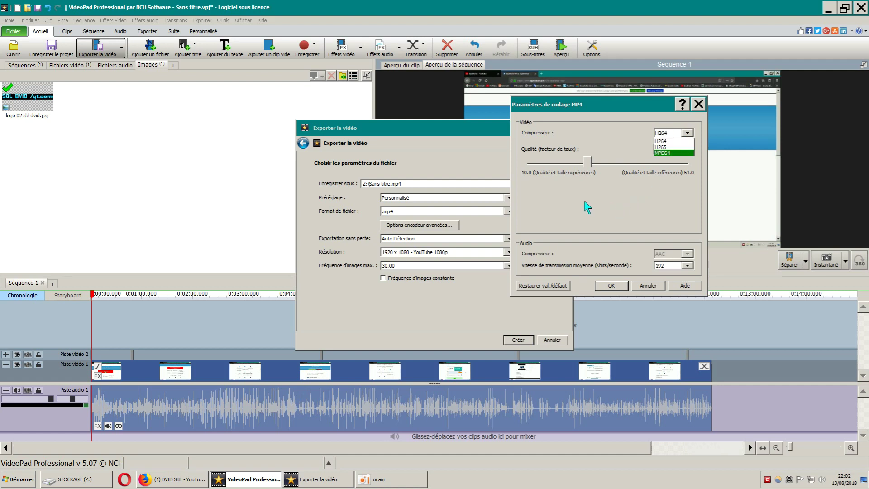
pyautogui.click(602, 137)
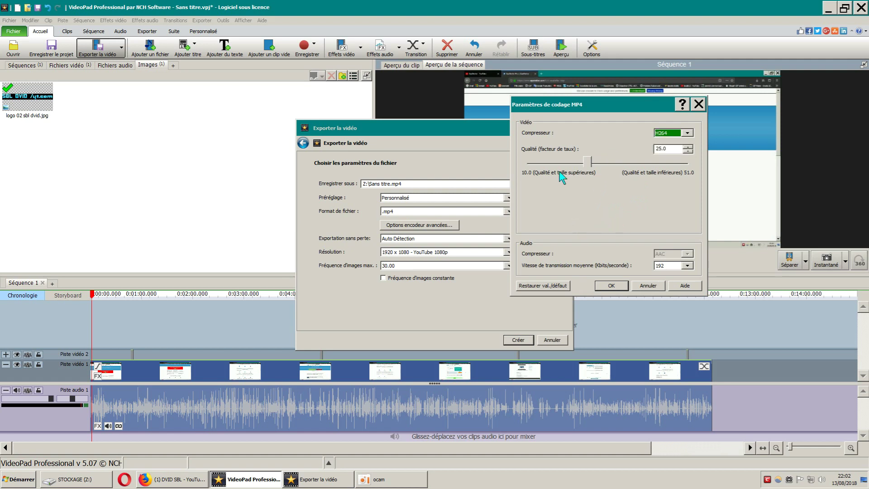
# Restore the default MP4 encoding settings and choose MPEG4 as the video compressor
pyautogui.click(548, 288)
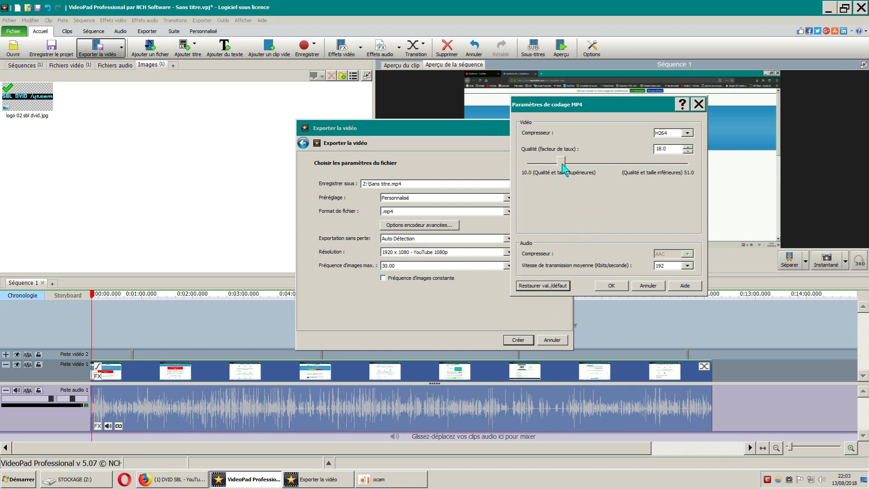
pyautogui.click(687, 134)
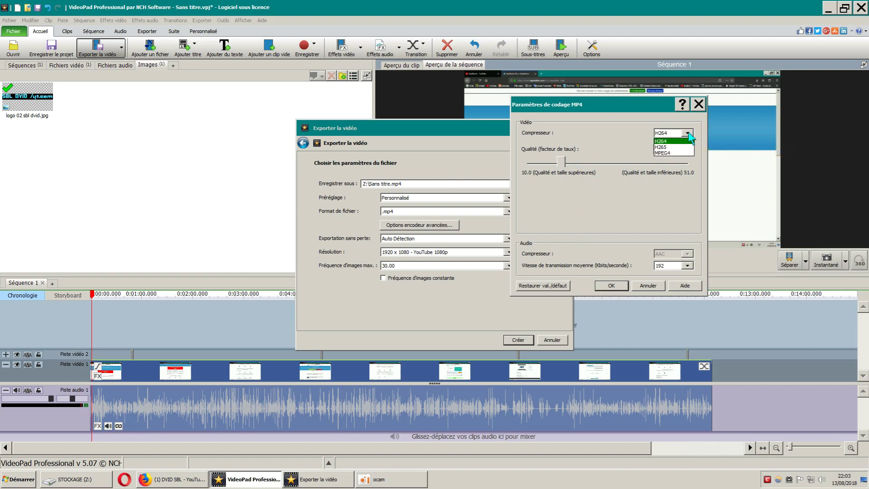
pyautogui.click(668, 153)
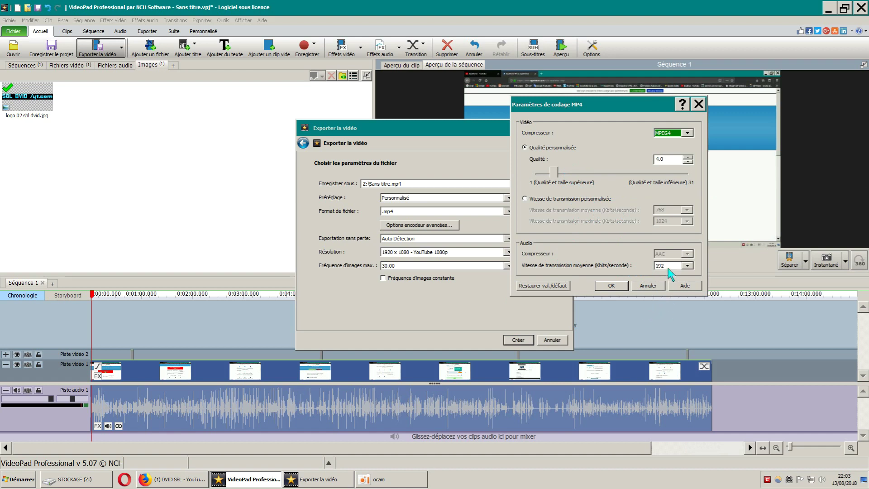
# Examine the available average audio bitrates and video compressors, keeping 192 kbit/s and MPEG4 selected
pyautogui.click(687, 266)
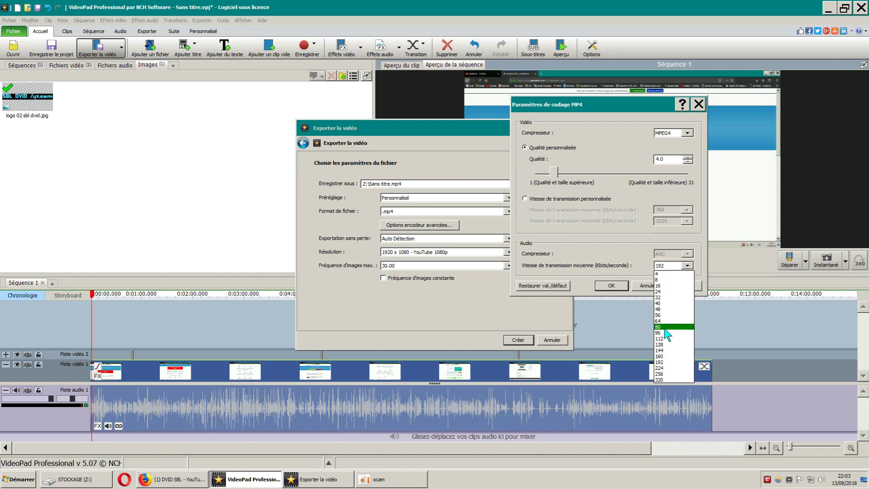
pyautogui.click(688, 267)
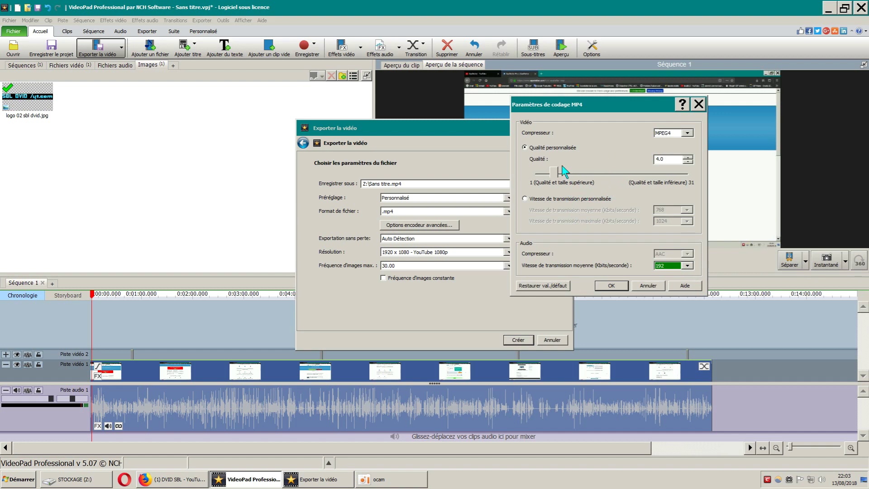
pyautogui.click(687, 134)
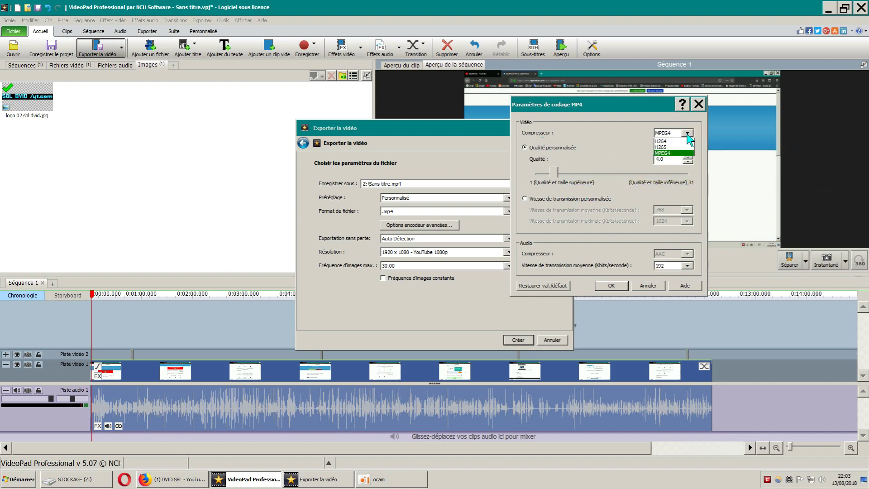
pyautogui.click(622, 139)
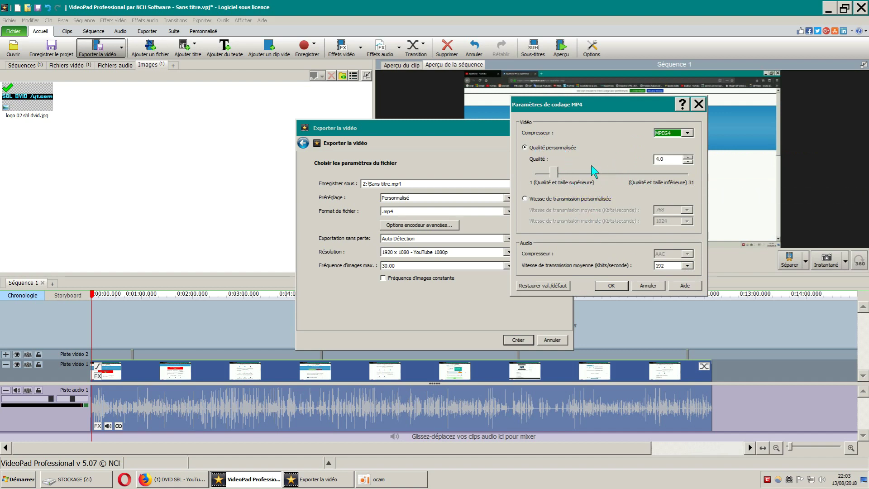
# Set the video compressor back to H264 and review the list of compressors
pyautogui.click(688, 134)
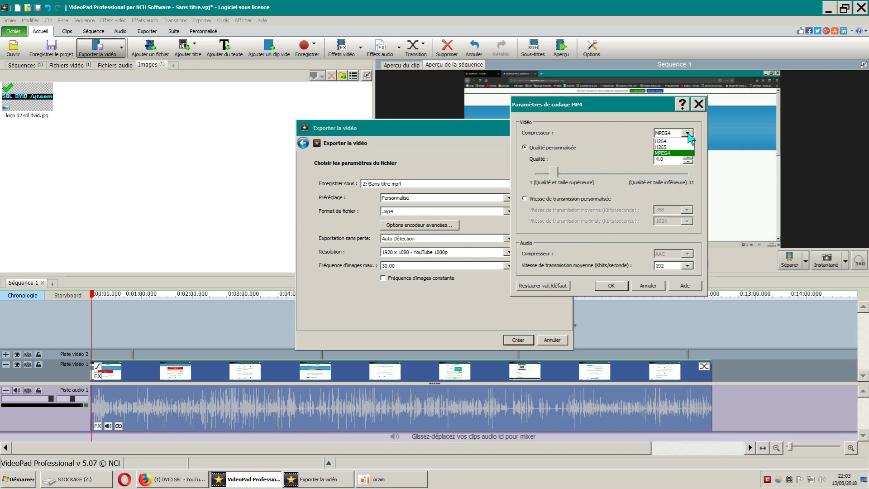
pyautogui.click(662, 141)
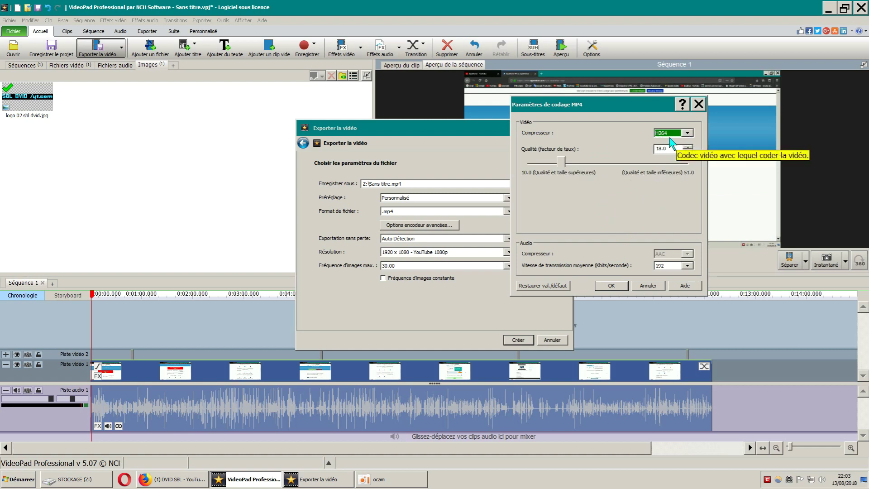
pyautogui.click(688, 133)
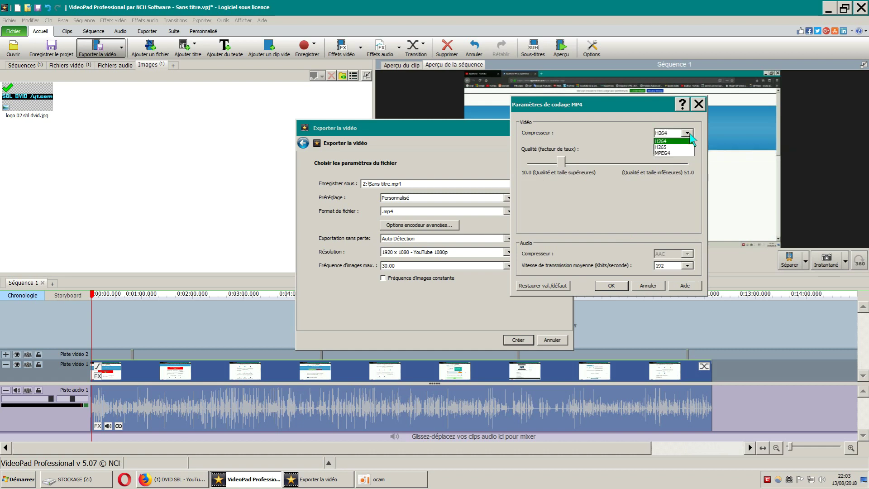
pyautogui.click(627, 140)
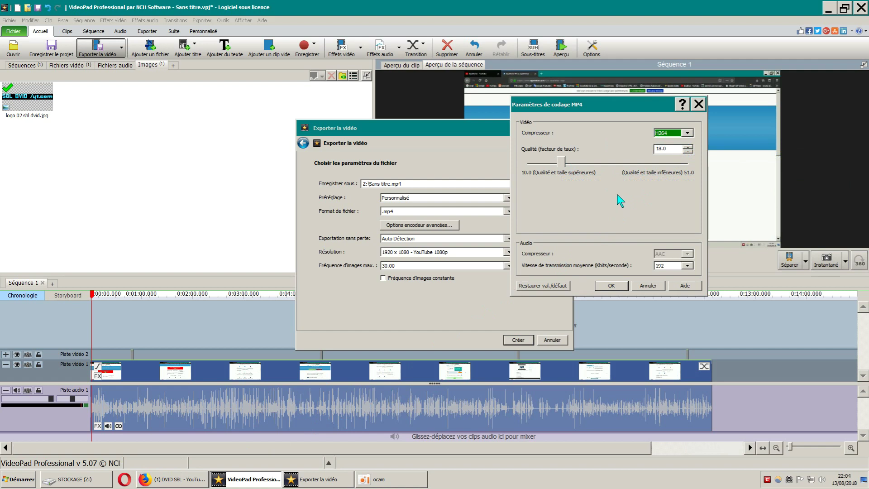
# Keep H264 as the compressor, raise the quality factor slightly above the default, and apply the MP4 encoding settings
pyautogui.click(688, 133)
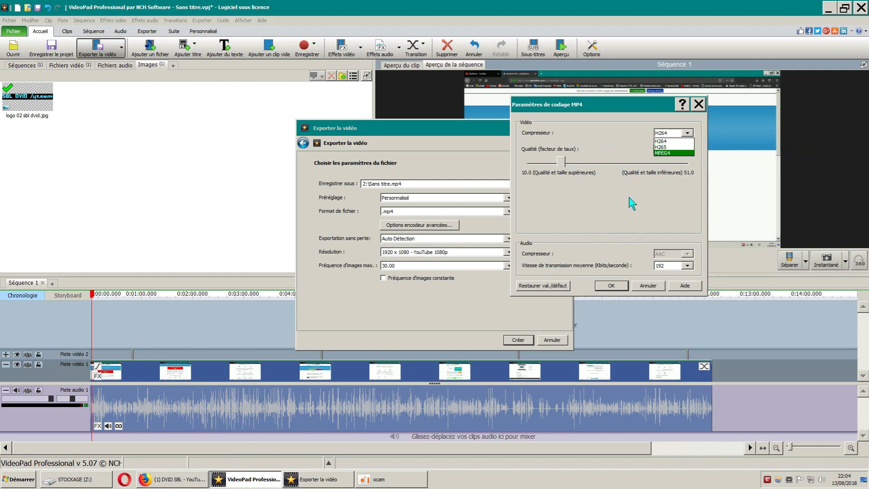
pyautogui.click(623, 136)
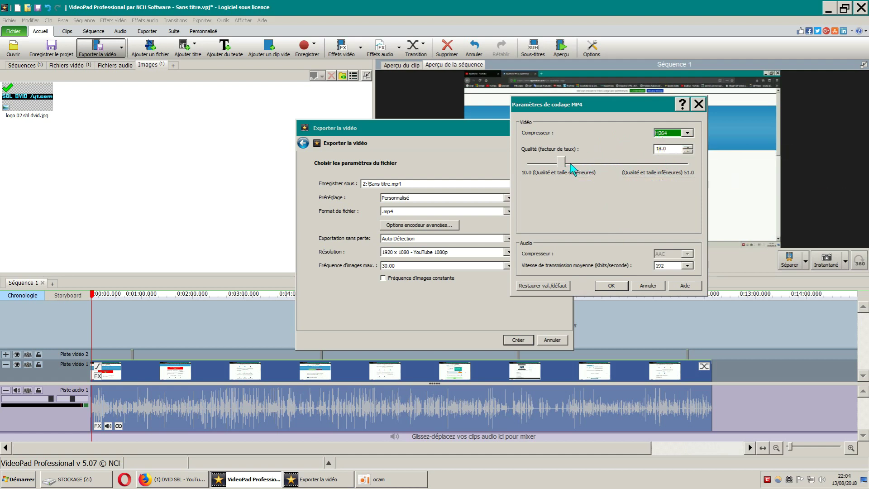
pyautogui.moveTo(562, 165); pyautogui.dragTo(582, 170)
pyautogui.click(612, 284)
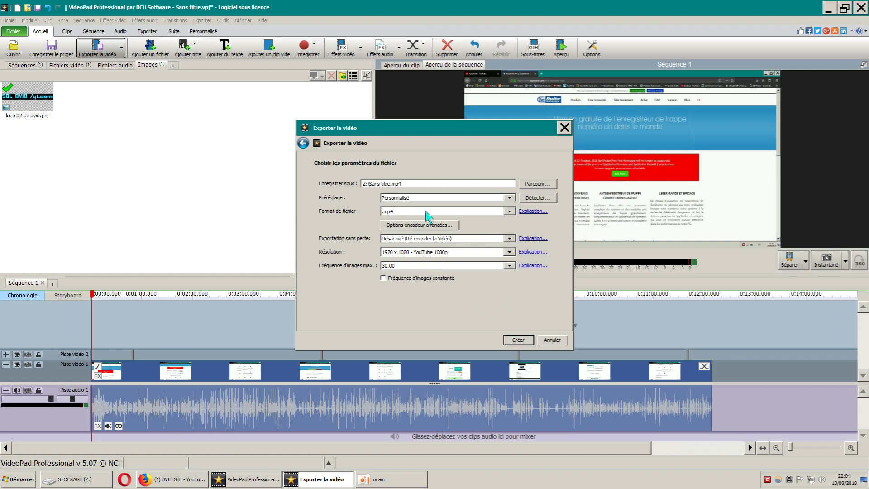
# Switch the export file format to .avi and open its advanced encoder options beside the export window
pyautogui.click(510, 210)
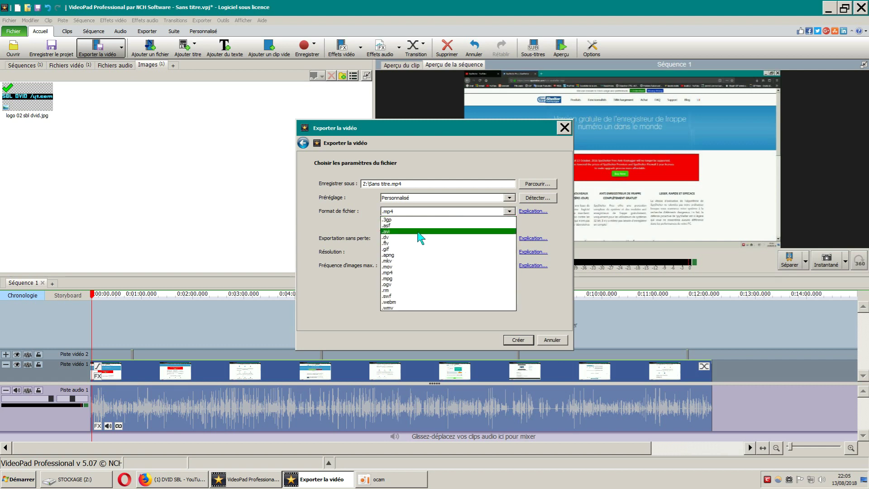
pyautogui.click(383, 231)
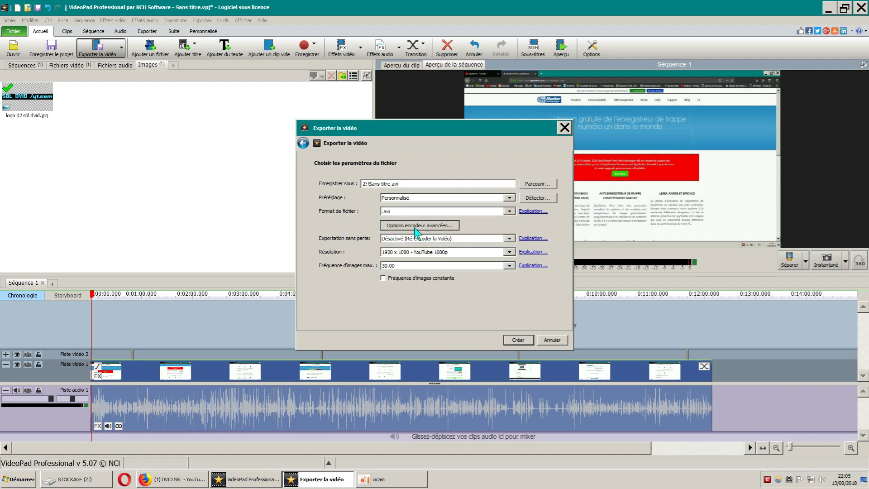
pyautogui.click(415, 225)
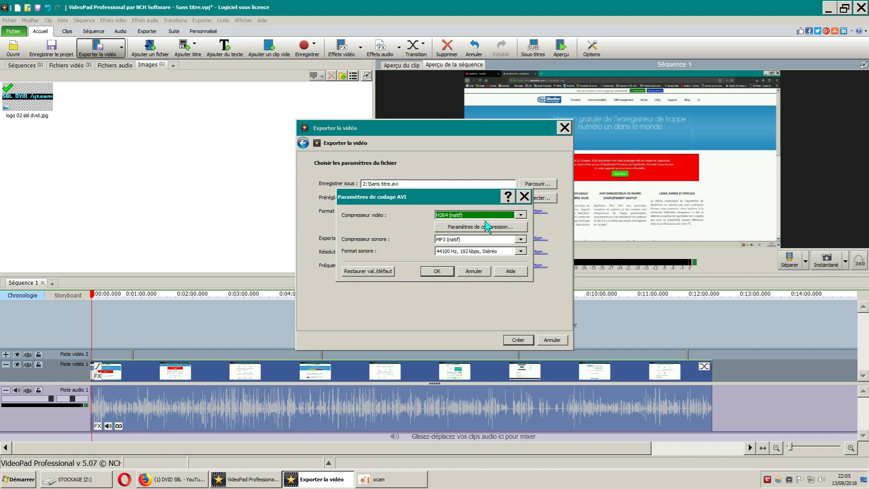
pyautogui.moveTo(479, 199); pyautogui.dragTo(653, 152)
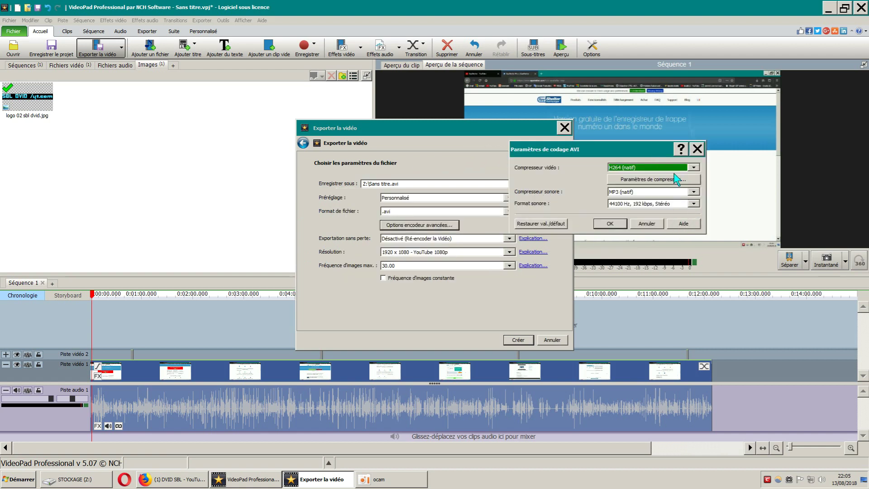
# Examine the AVI video compressors and the H264 compression settings, and close the AVI encoding settings without changes
pyautogui.click(693, 168)
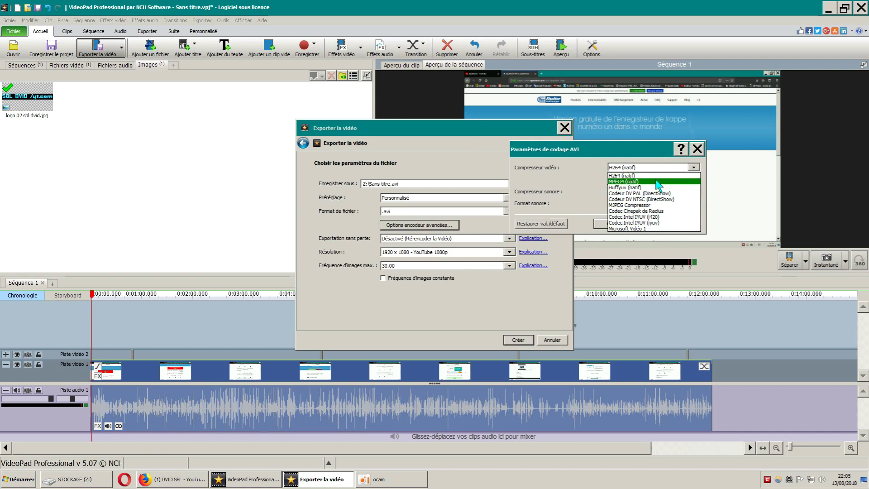
pyautogui.click(693, 167)
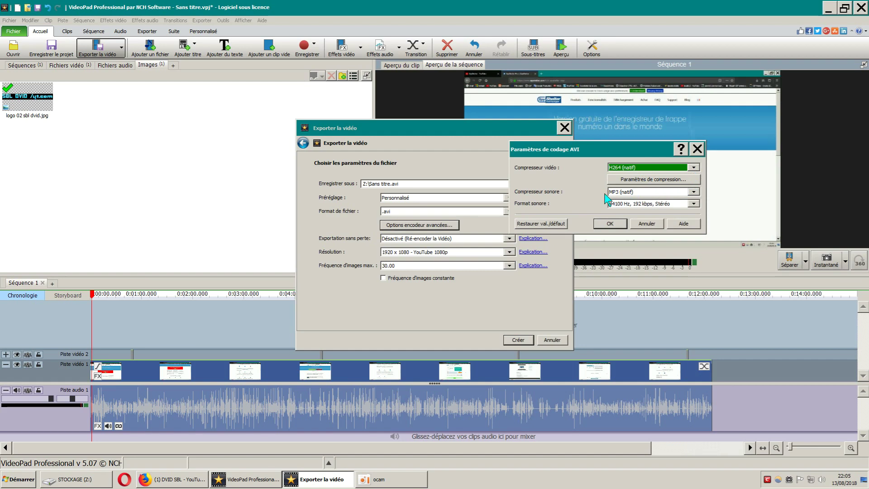
pyautogui.click(631, 179)
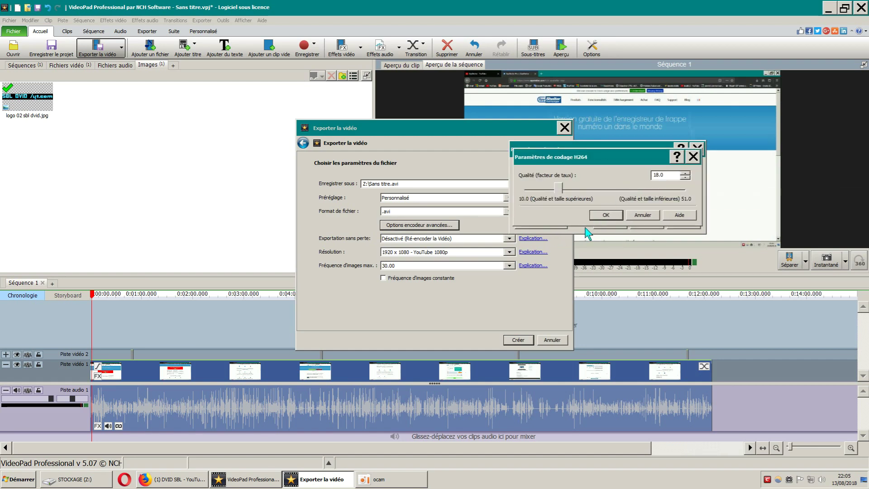
pyautogui.click(693, 157)
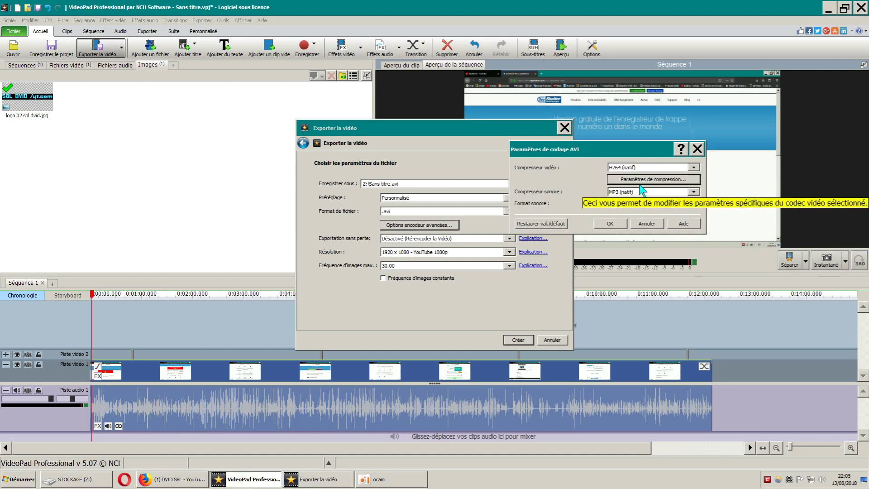
pyautogui.click(697, 149)
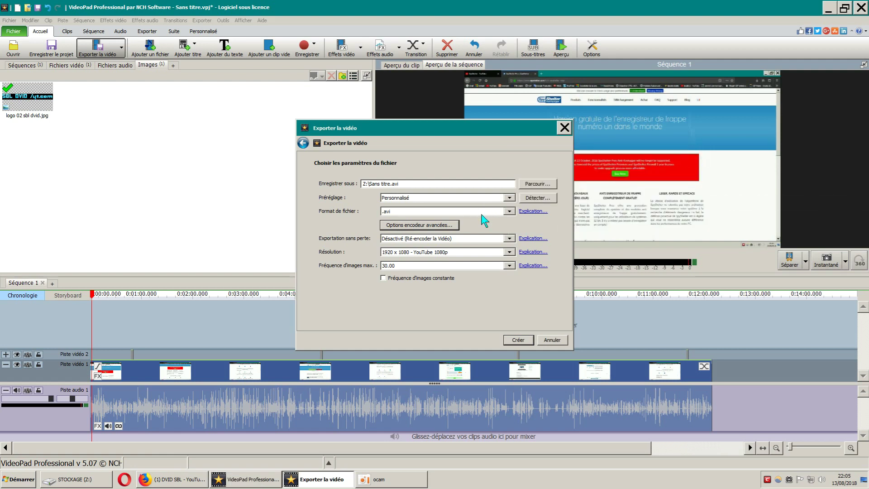
# Set the export file format back to .mp4, close the video export window, and deselect the timeline clips
pyautogui.click(510, 212)
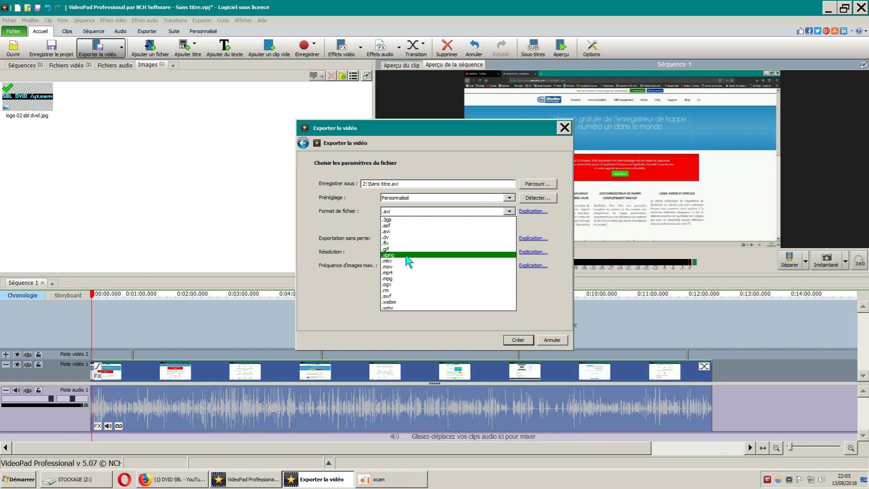
pyautogui.click(403, 273)
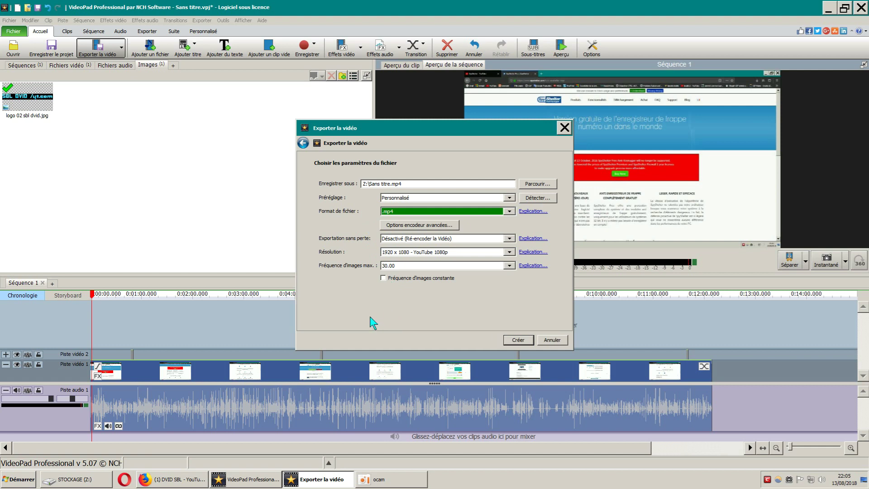
pyautogui.click(564, 128)
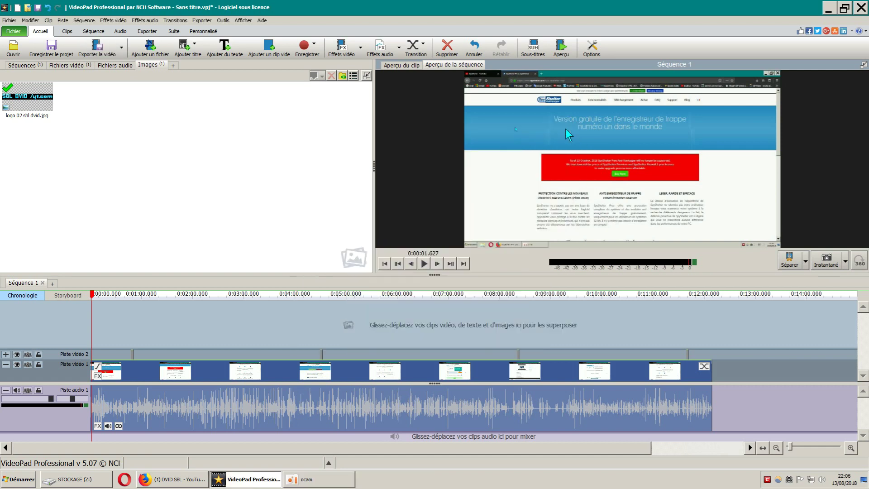
pyautogui.click(309, 214)
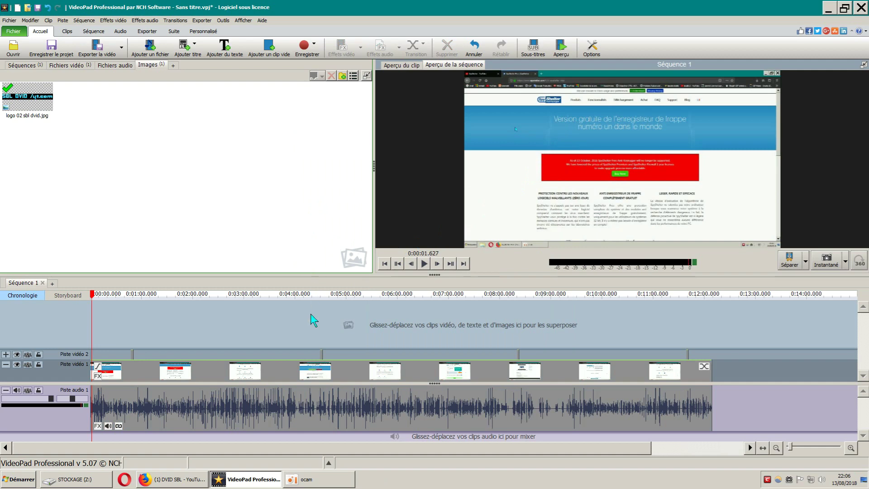
# Switch to the STOCKAGE (Z:) folder, replay Sans titre8.mp4 at several points to check its picture, and stop and close the player
pyautogui.click(76, 479)
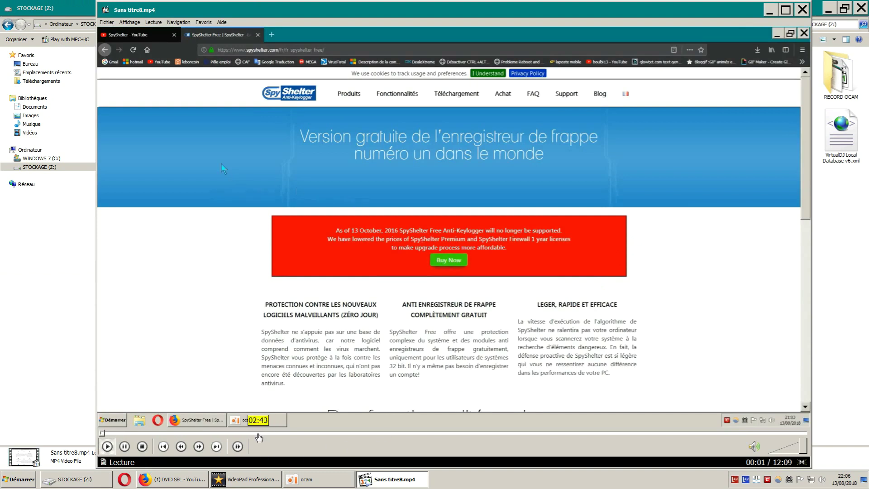
pyautogui.click(157, 433)
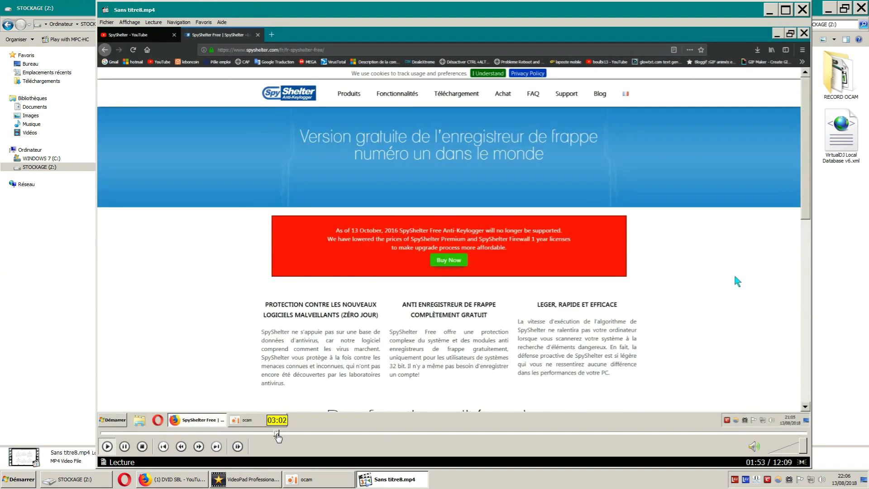
pyautogui.click(278, 434)
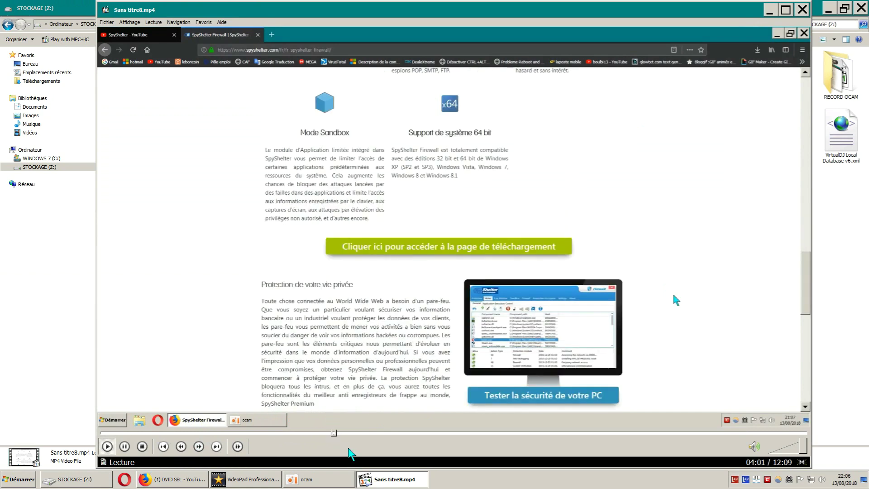
pyautogui.click(375, 432)
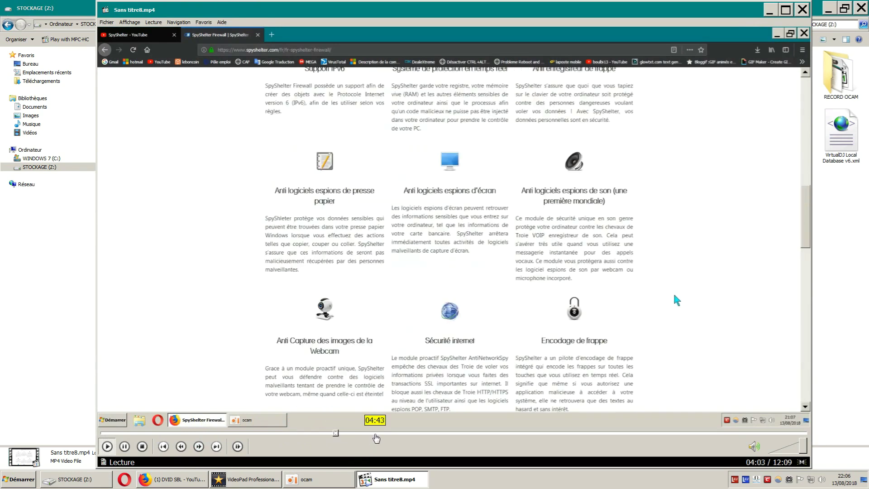
pyautogui.click(420, 434)
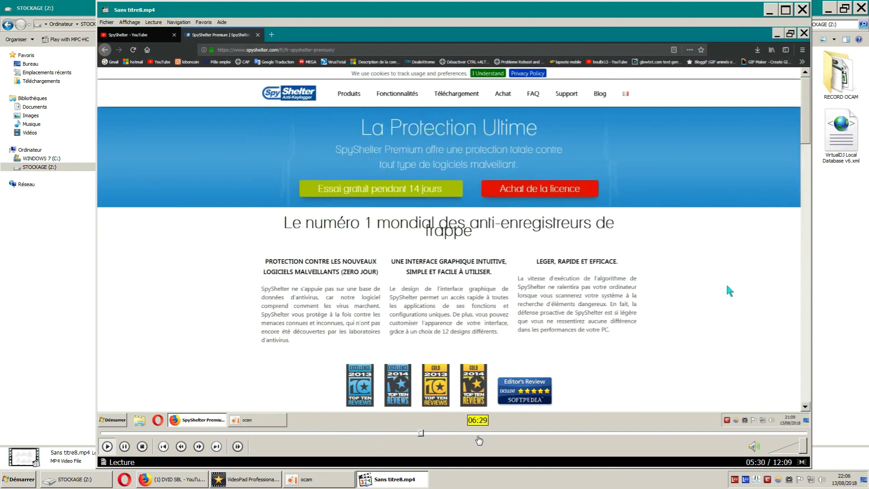
pyautogui.click(478, 433)
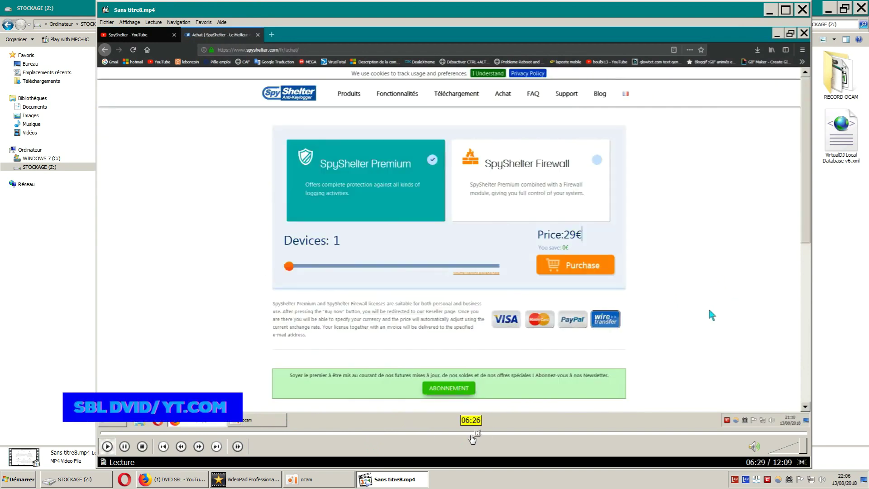
pyautogui.click(149, 448)
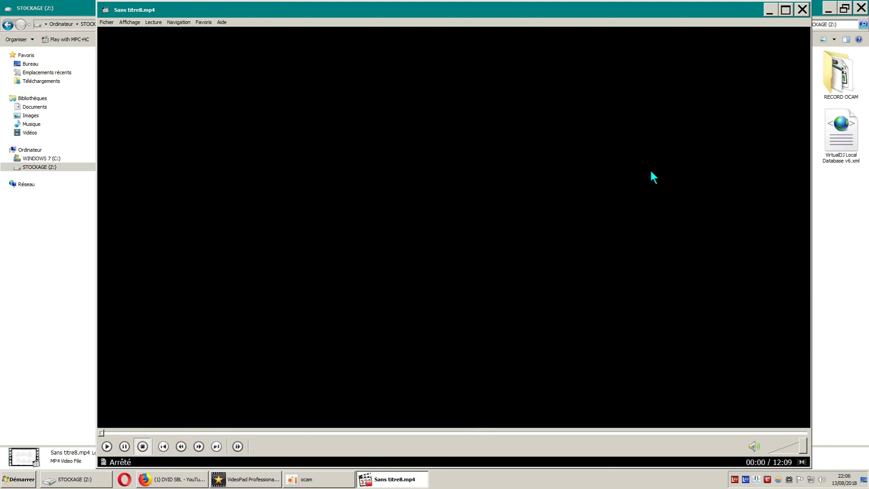
pyautogui.click(804, 10)
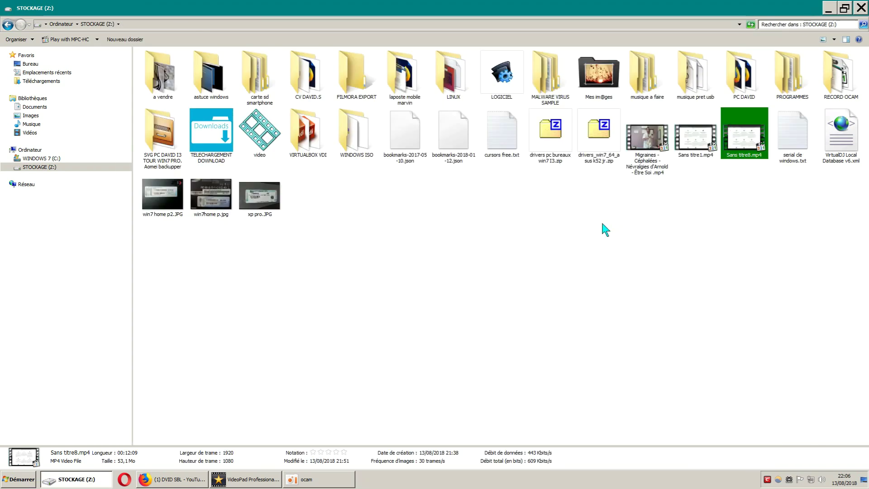